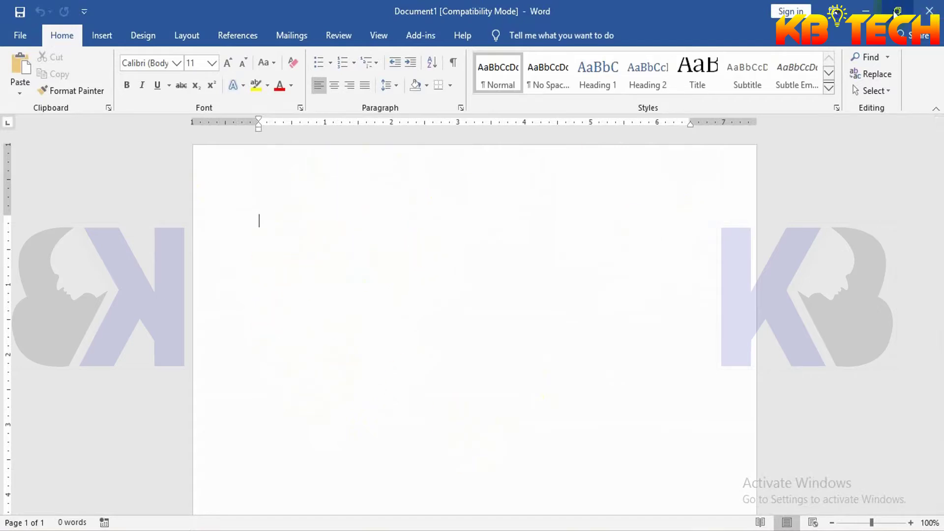
- Minimize the blank Word document to reveal the Windows desktop
{"action": "left_click", "coordinate": [866, 11]}
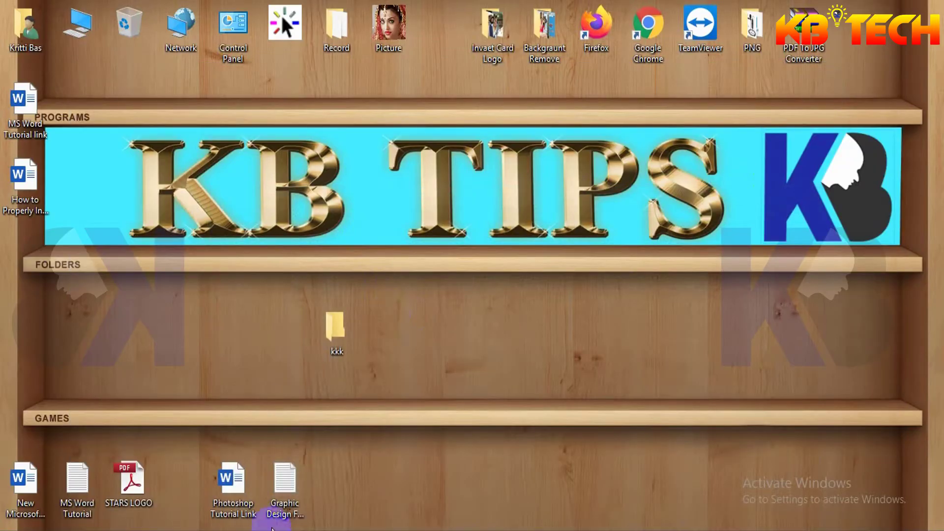
- Copy the tag/keyword block from the Graphic Design Full Course text file, then close Notepad
{"action": "double_click", "coordinate": [286, 481]}
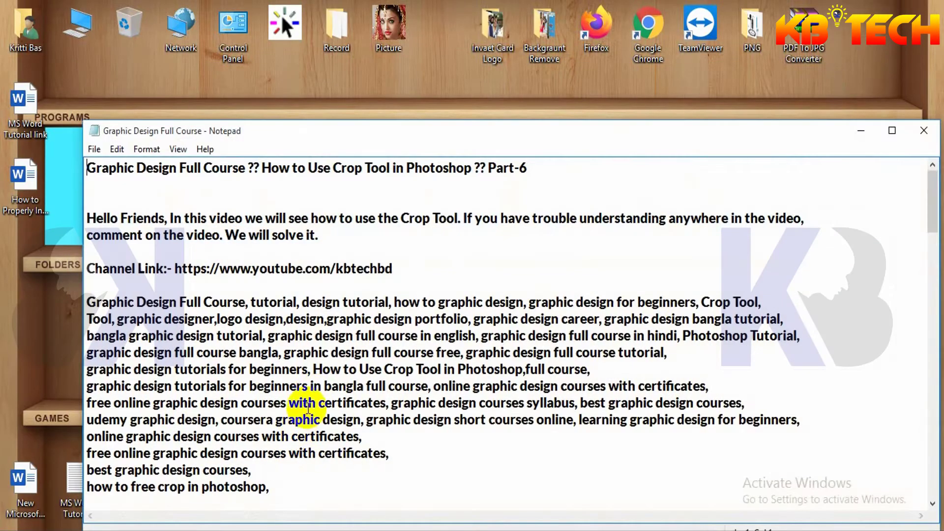
{"action": "left_click", "coordinate": [88, 300]}
{"action": "left_click_drag", "start_coordinate": [91, 301], "coordinate": [312, 485]}
{"action": "right_click", "coordinate": [223, 353]}
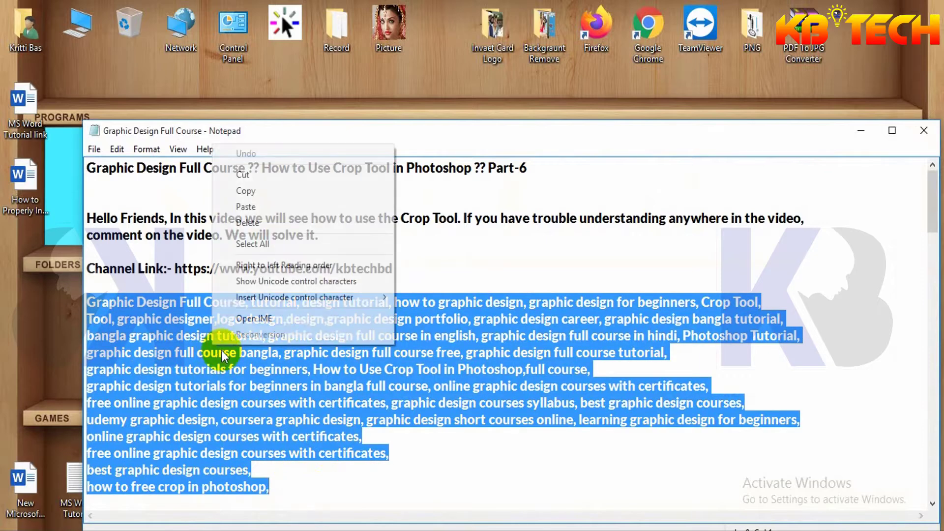
{"action": "left_click", "coordinate": [266, 191]}
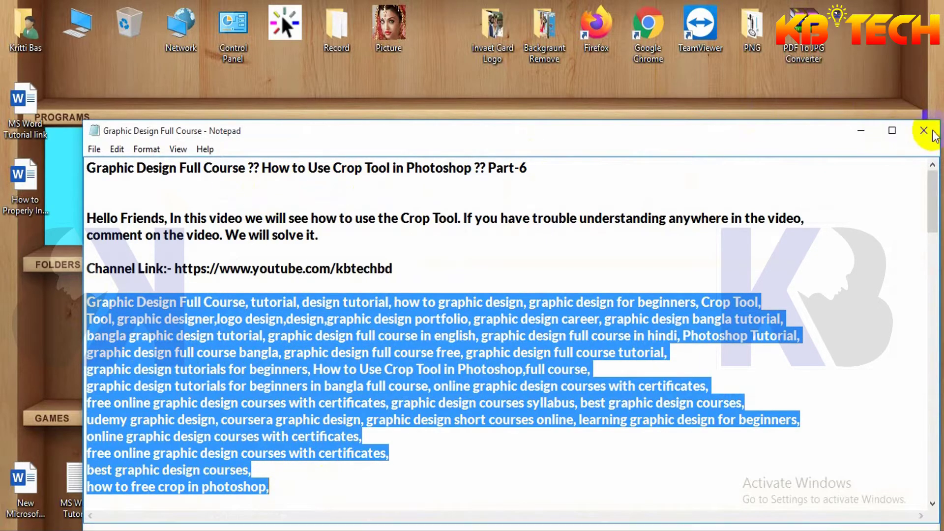
{"action": "left_click", "coordinate": [924, 131]}
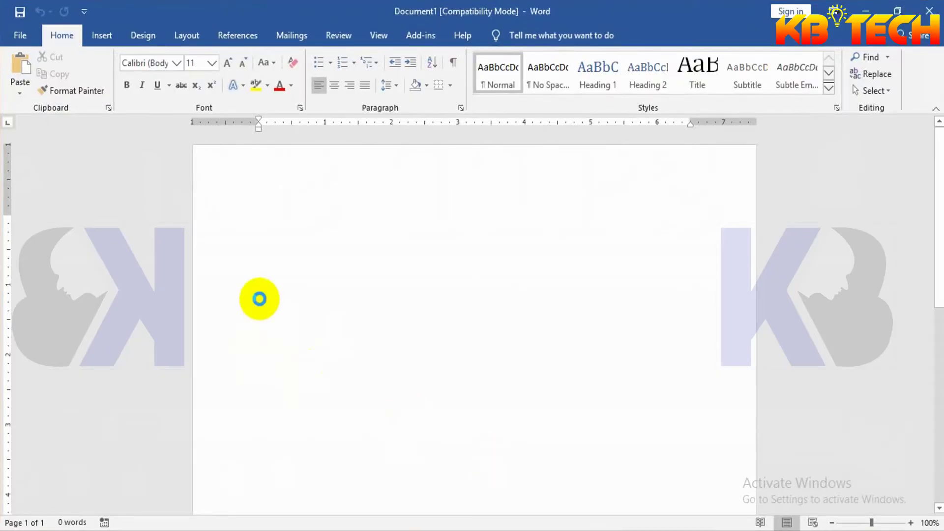
- Paste the keyword list into Word and format all of it in Arial Black
{"action": "key", "text": "ctrl+v"}
{"action": "scroll", "coordinate": [400, 339], "scroll_direction": "up", "scroll_amount": 3}
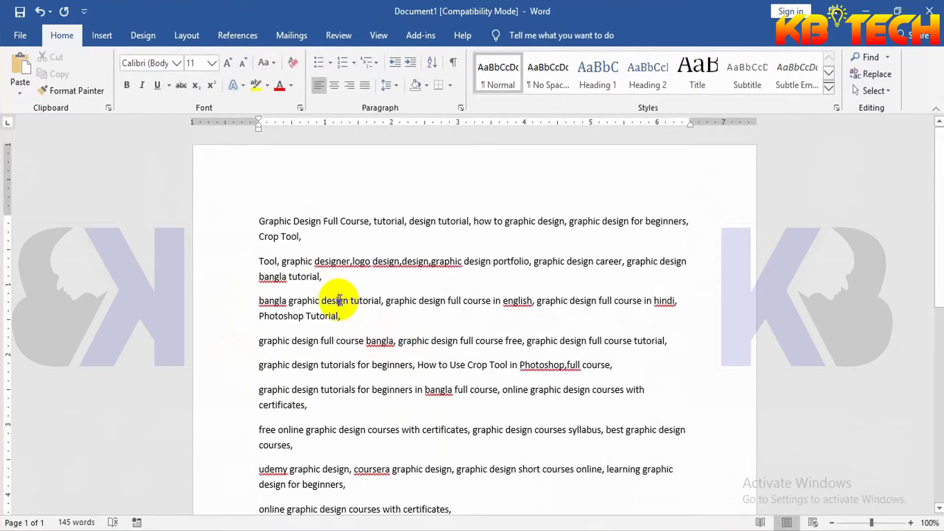
{"action": "key", "text": "ctrl+a"}
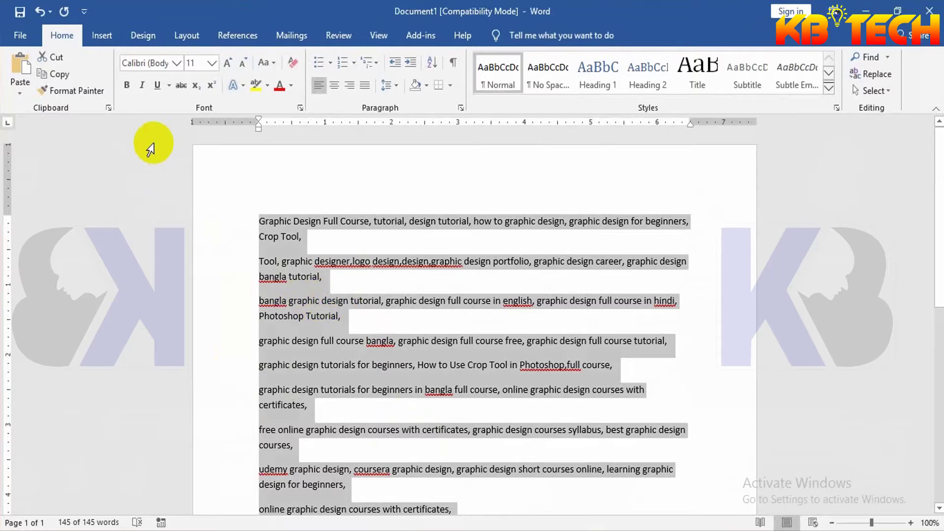
{"action": "left_click", "coordinate": [174, 68]}
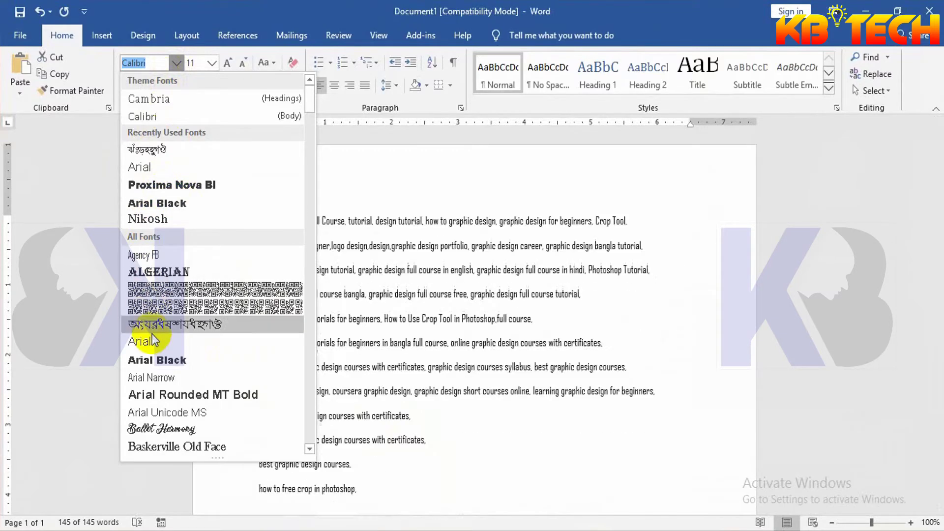
{"action": "left_click", "coordinate": [158, 360]}
{"action": "left_click", "coordinate": [415, 281]}
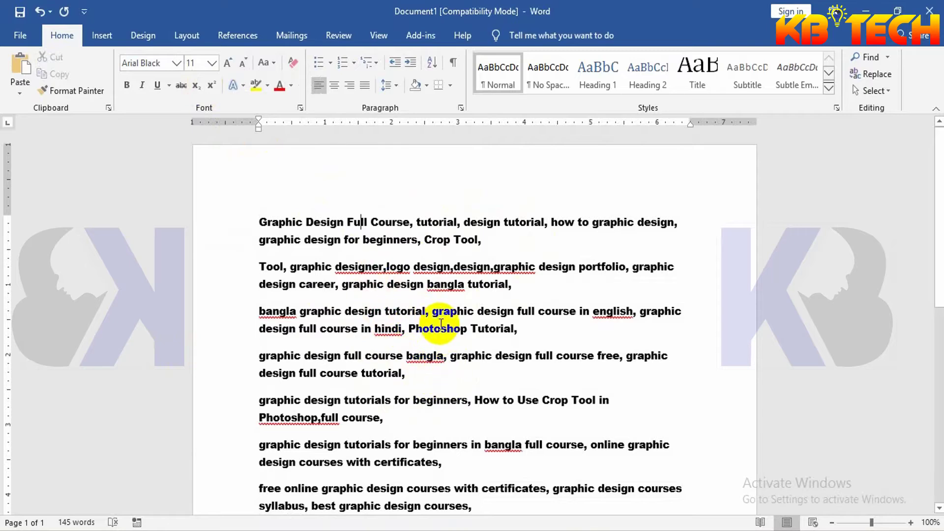
{"action": "scroll", "coordinate": [450, 374], "scroll_direction": "down", "scroll_amount": 7}
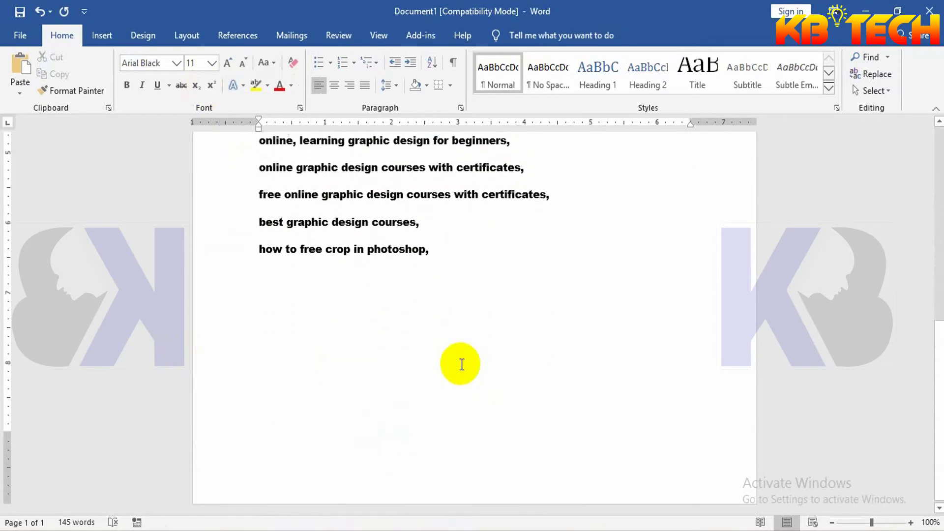
{"action": "scroll", "coordinate": [458, 363], "scroll_direction": "up", "scroll_amount": 6}
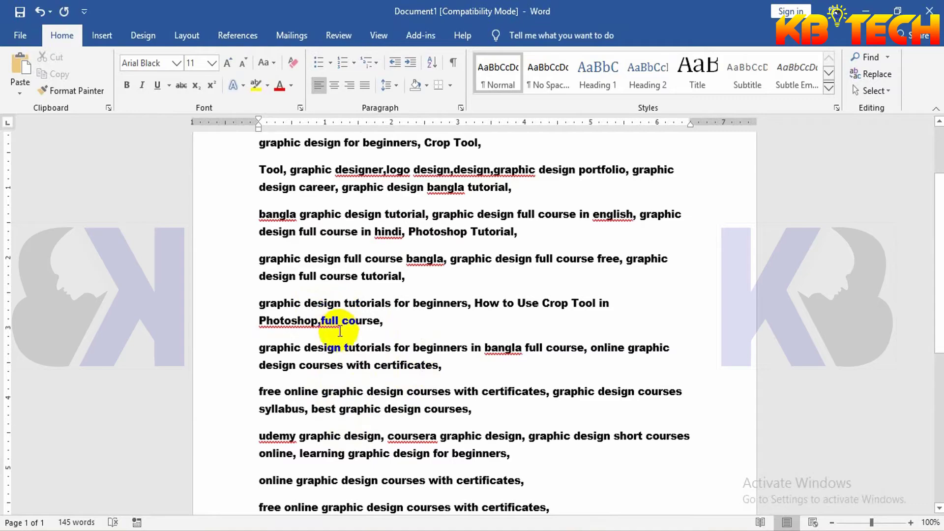
{"action": "scroll", "coordinate": [340, 331], "scroll_direction": "up", "scroll_amount": 3}
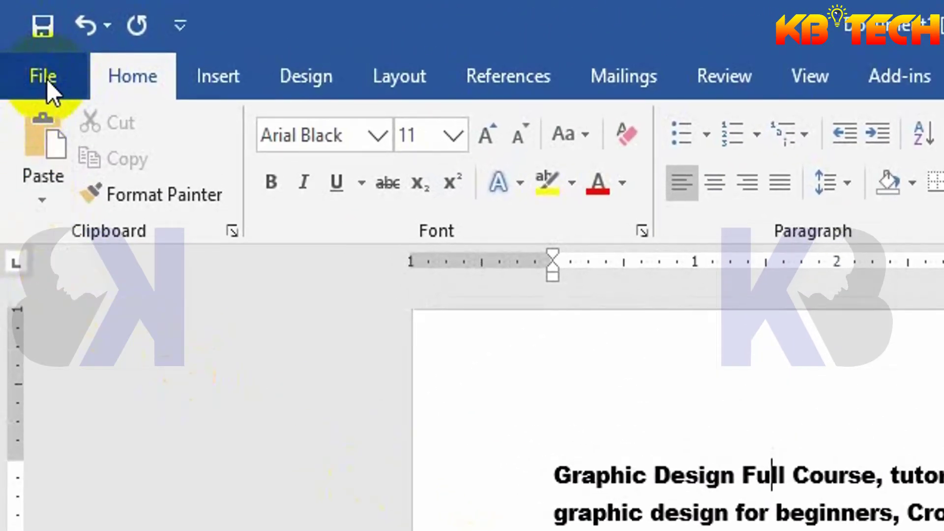
- Go to File > Save As and choose Browse for the keyword document
{"action": "left_click", "coordinate": [49, 80]}
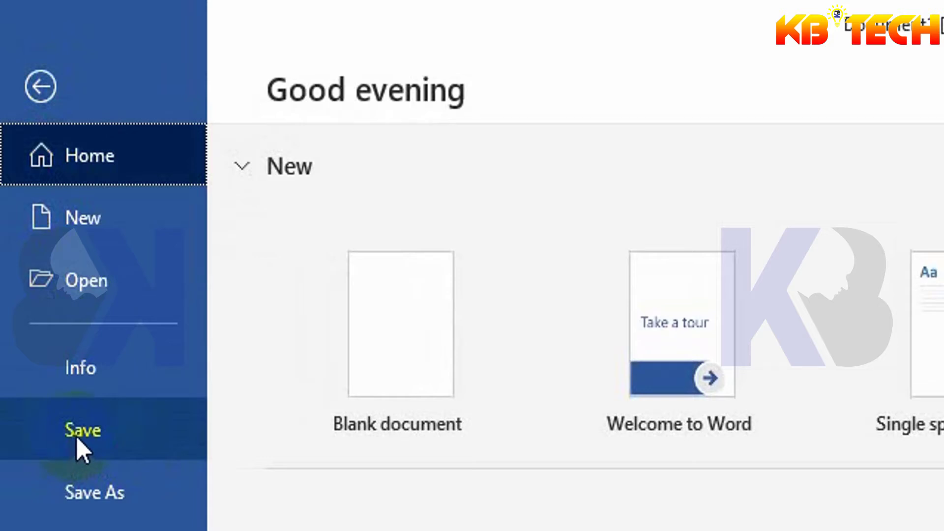
{"action": "left_click", "coordinate": [39, 87]}
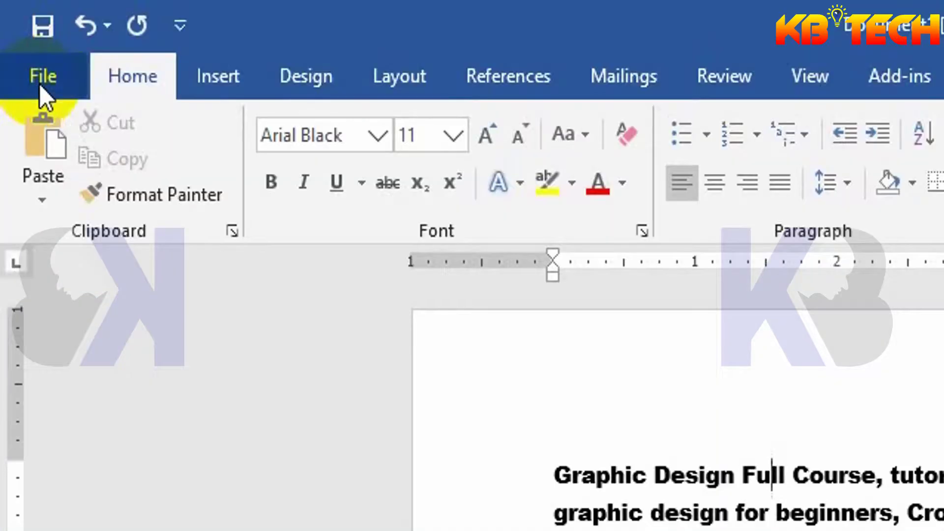
{"action": "left_click", "coordinate": [37, 29]}
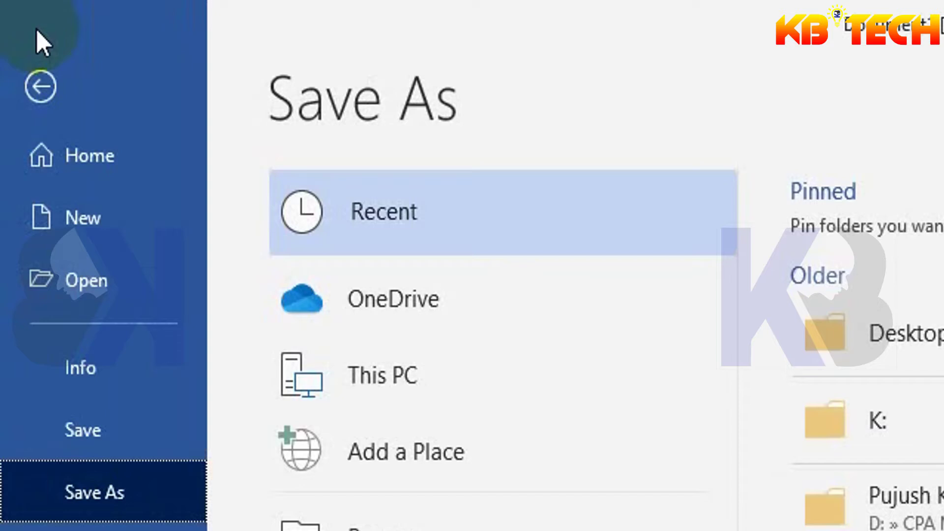
{"action": "left_click", "coordinate": [150, 494]}
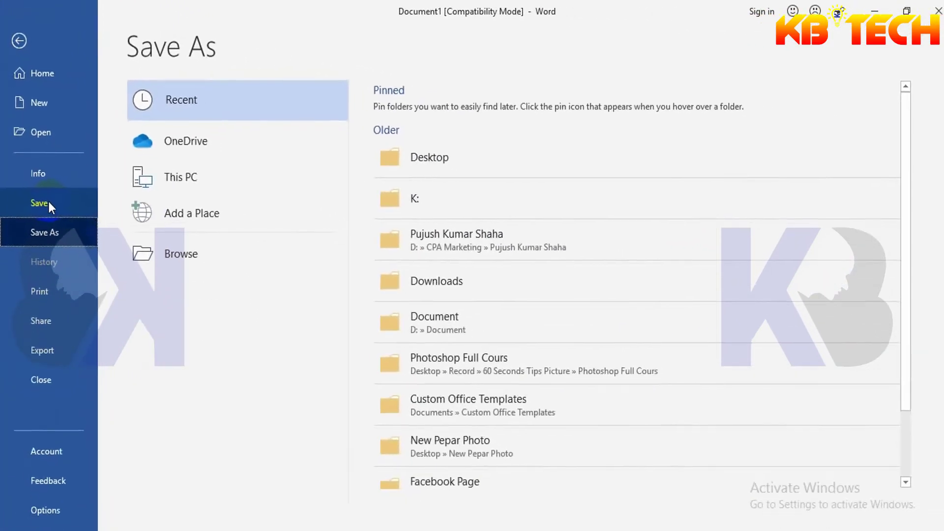
{"action": "left_click", "coordinate": [176, 263]}
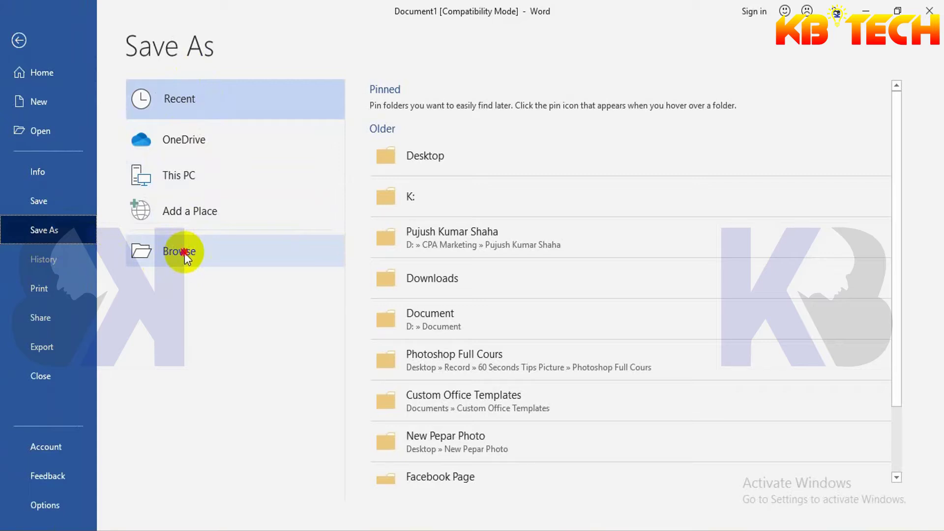
- Target the Desktop's kkk folder with file name 'Graphic Design Full Course' in the Save As dialog
{"action": "left_click", "coordinate": [185, 253]}
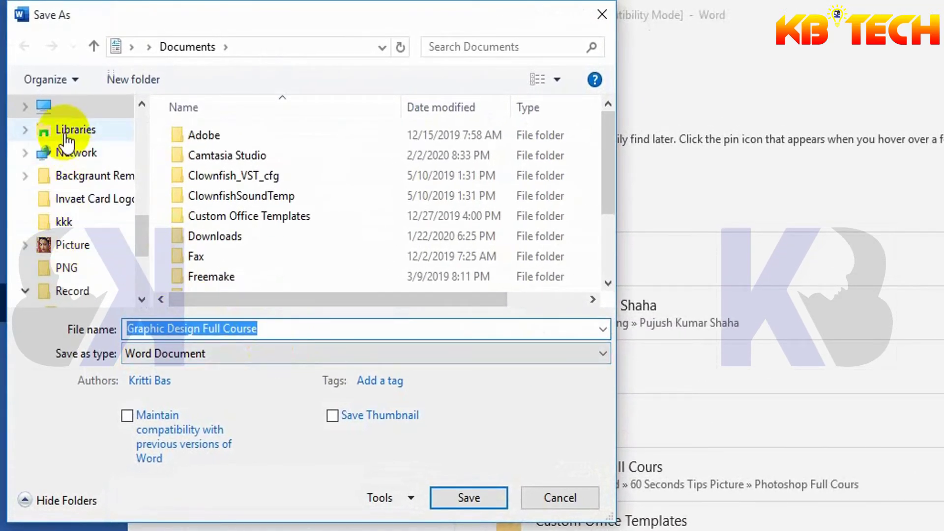
{"action": "scroll", "coordinate": [64, 269], "scroll_direction": "up", "scroll_amount": 1}
{"action": "scroll", "coordinate": [64, 269], "scroll_direction": "up", "scroll_amount": 1}
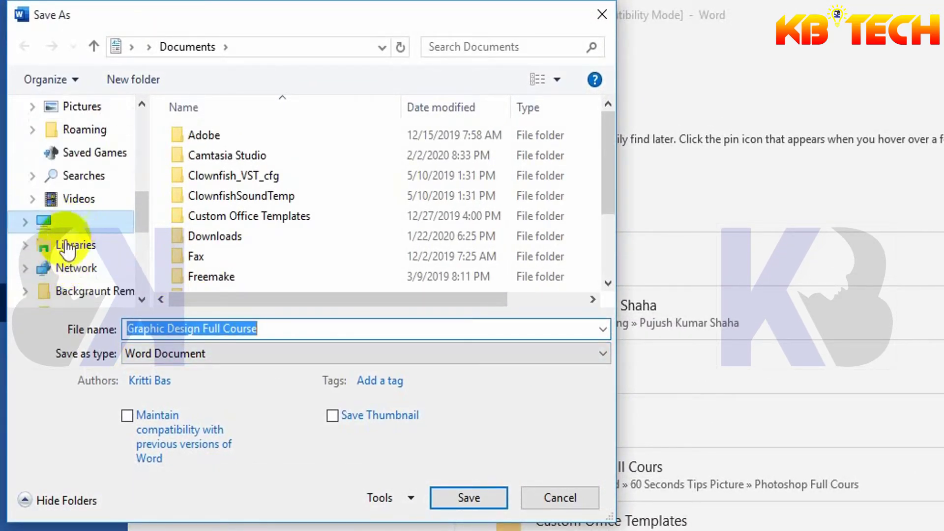
{"action": "scroll", "coordinate": [86, 221], "scroll_direction": "up", "scroll_amount": 3}
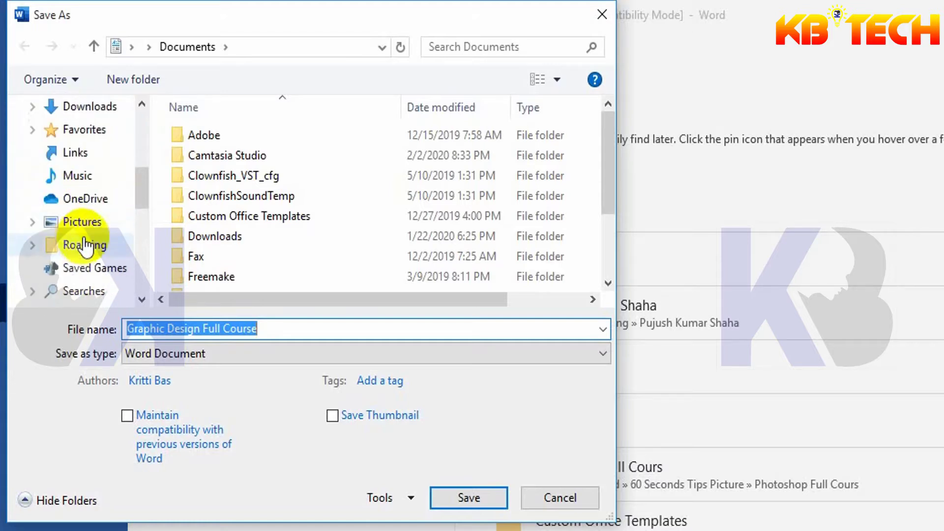
{"action": "left_click", "coordinate": [71, 106]}
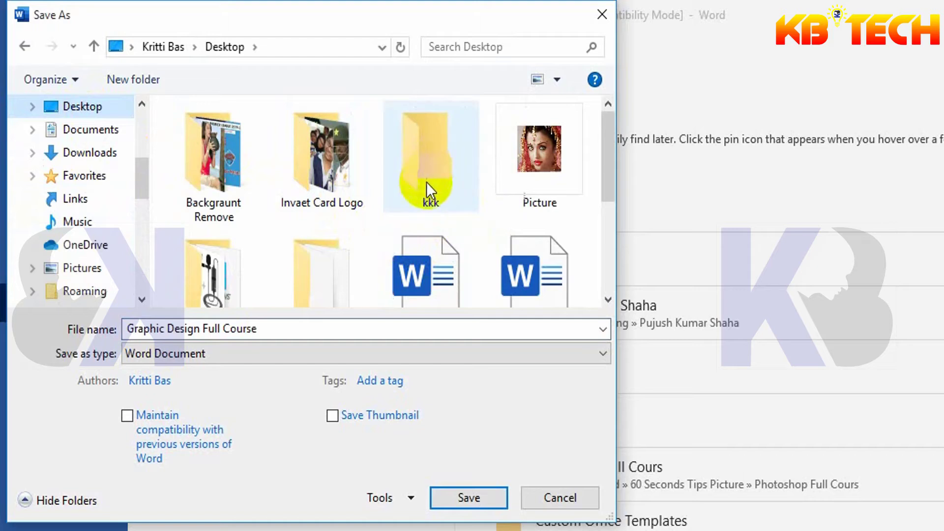
{"action": "double_click", "coordinate": [431, 158]}
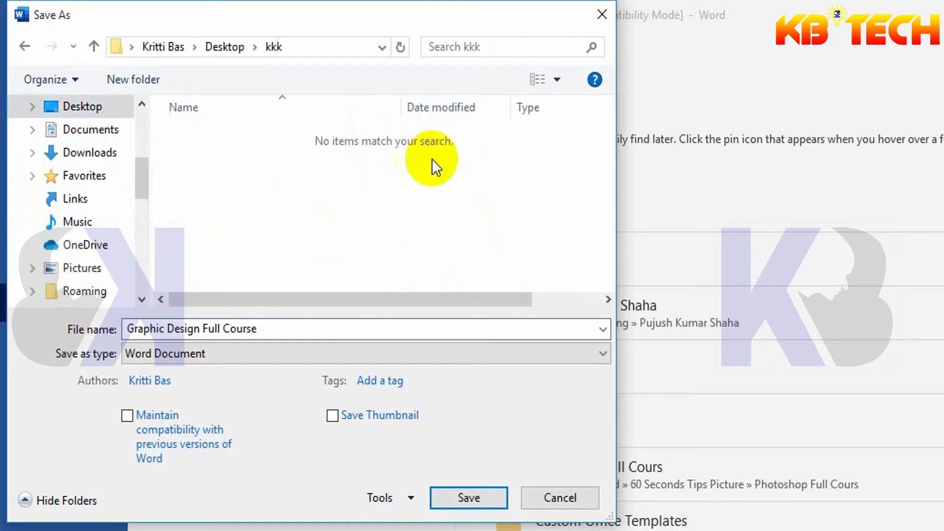
{"action": "triple_click", "coordinate": [275, 329]}
{"action": "left_click", "coordinate": [274, 328]}
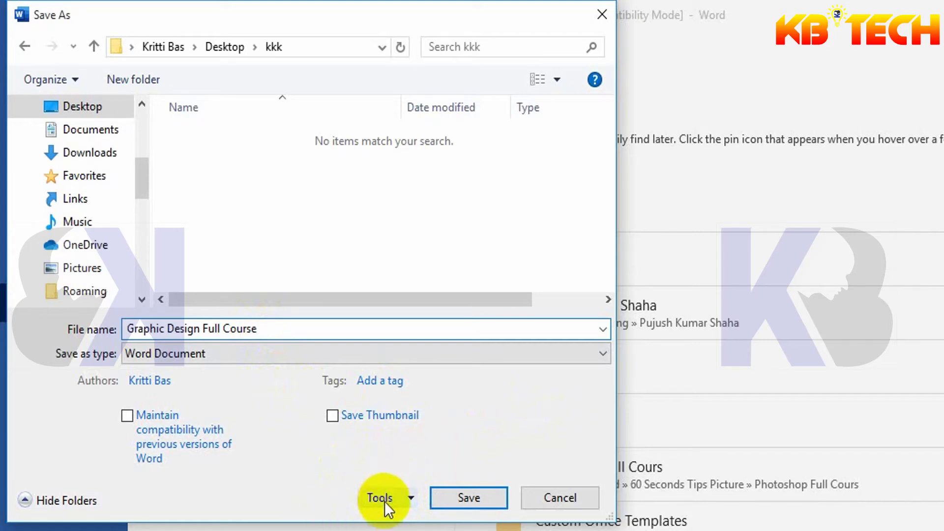
- Open General Options from the Tools menu in the Save As dialog
{"action": "left_click", "coordinate": [411, 499]}
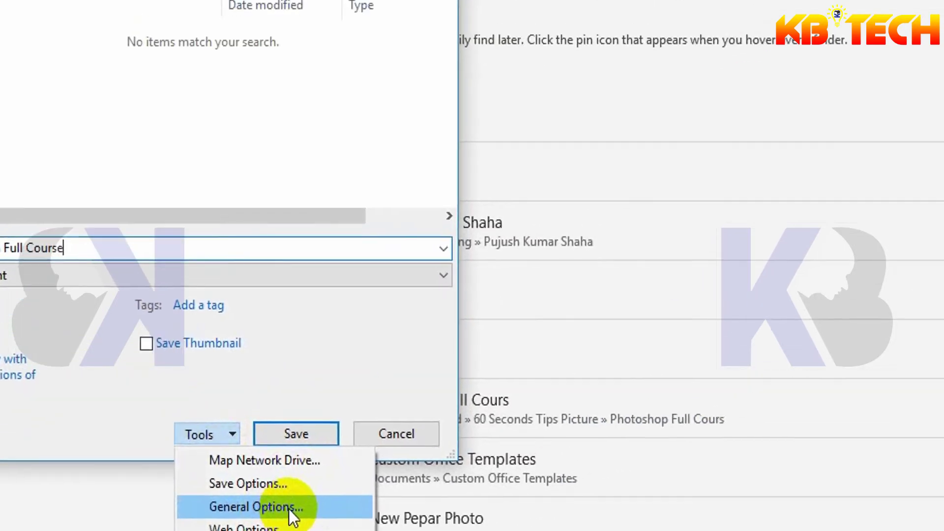
{"action": "left_click", "coordinate": [387, 382]}
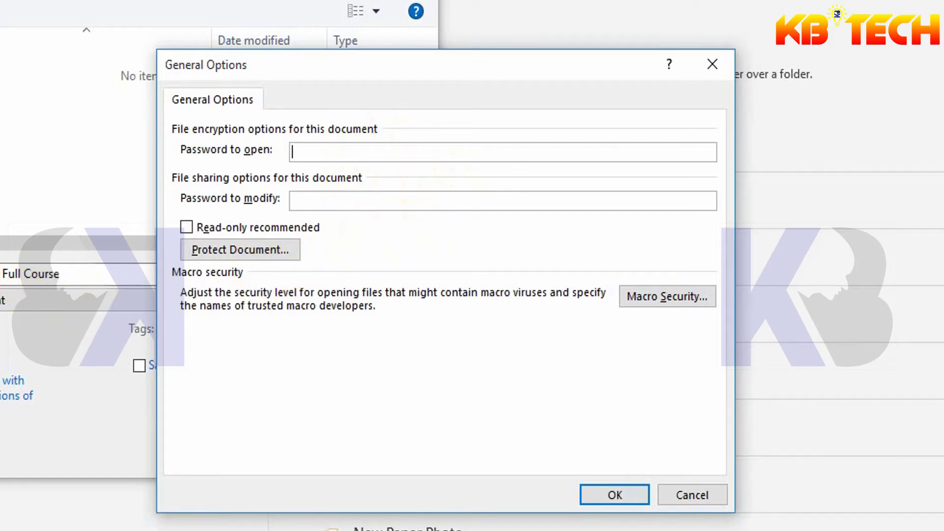
- Enter an open password and a modify password, and tick Read-only recommended
{"action": "left_click", "coordinate": [308, 152]}
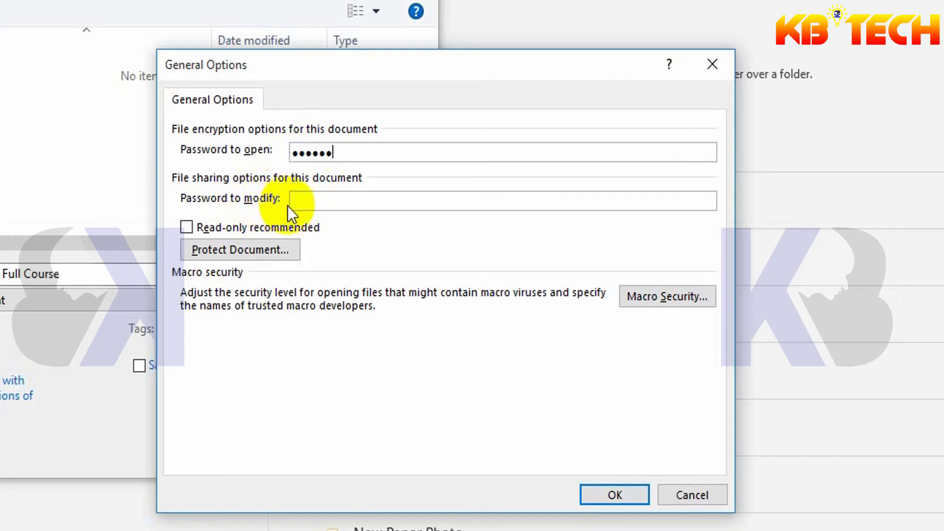
{"action": "left_click", "coordinate": [302, 204]}
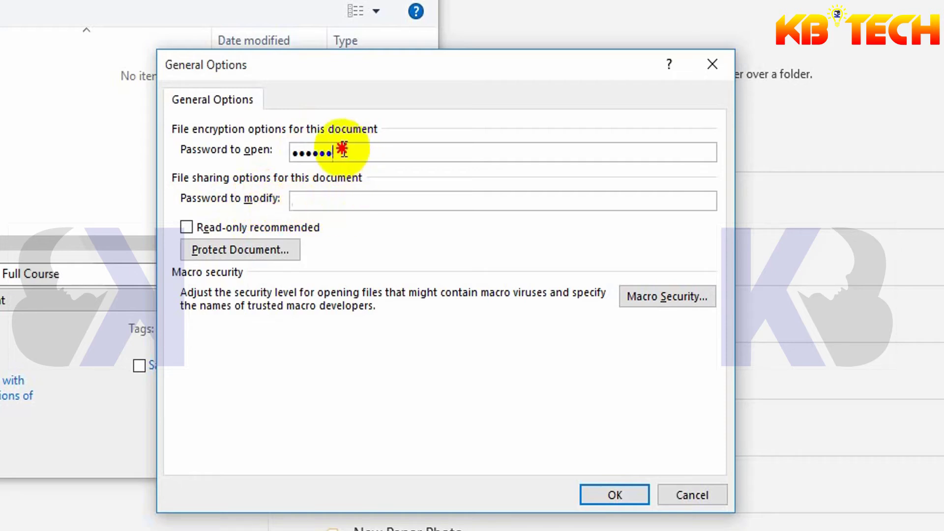
{"action": "left_click_drag", "start_coordinate": [348, 153], "coordinate": [294, 152]}
{"action": "right_click", "coordinate": [307, 152]}
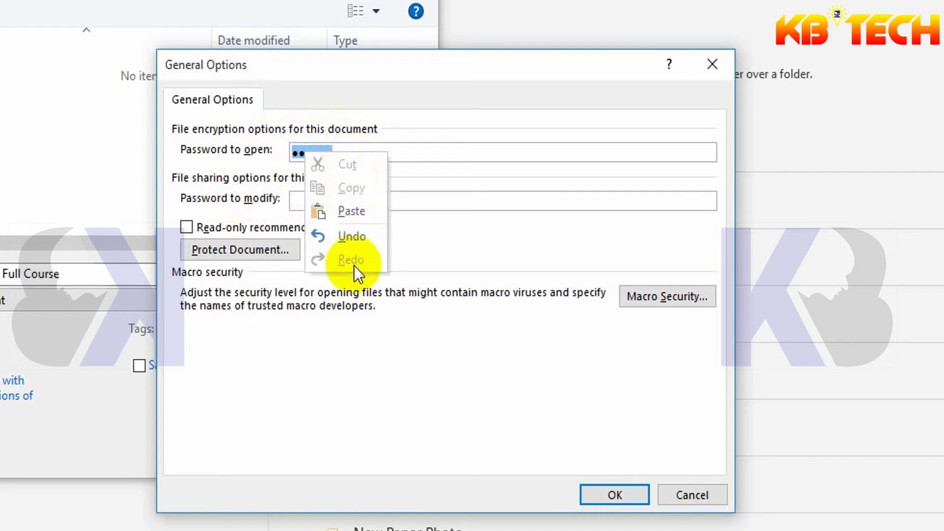
{"action": "left_click", "coordinate": [444, 153]}
{"action": "left_click", "coordinate": [367, 201]}
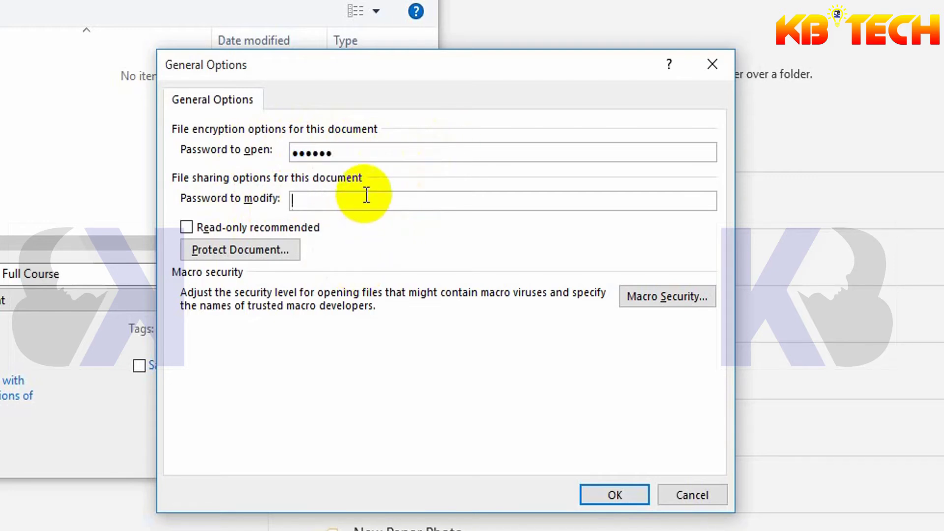
{"action": "type", "text": "••••••"}
{"action": "left_click", "coordinate": [368, 240]}
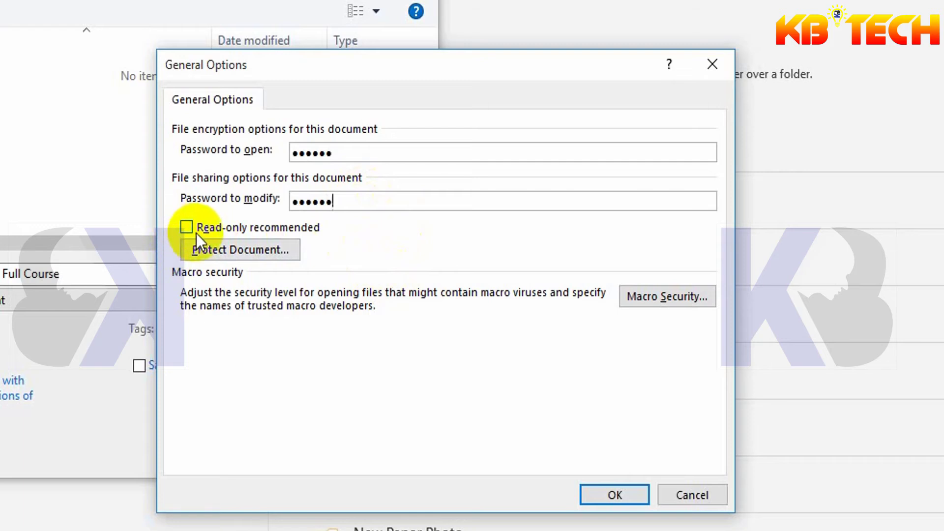
{"action": "left_click", "coordinate": [307, 228]}
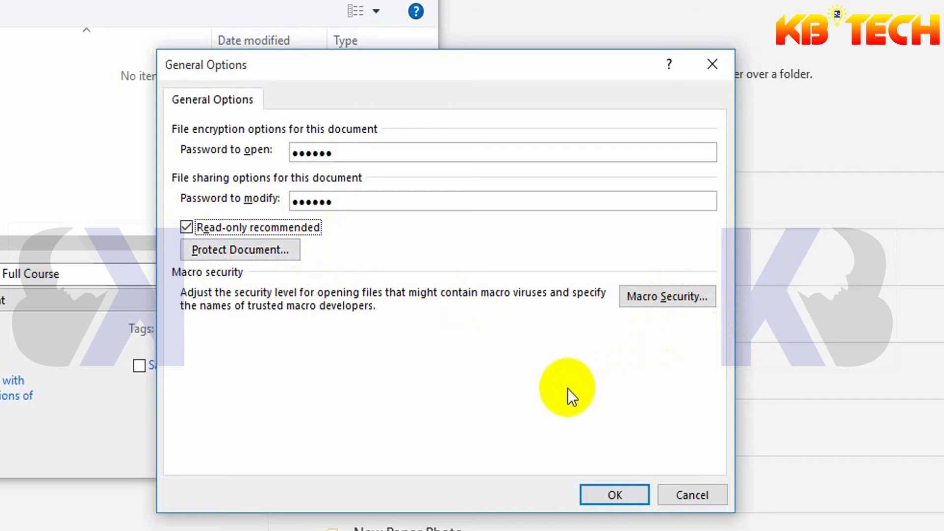
- Re-enter and confirm the open password and the modify password
{"action": "left_click", "coordinate": [618, 495]}
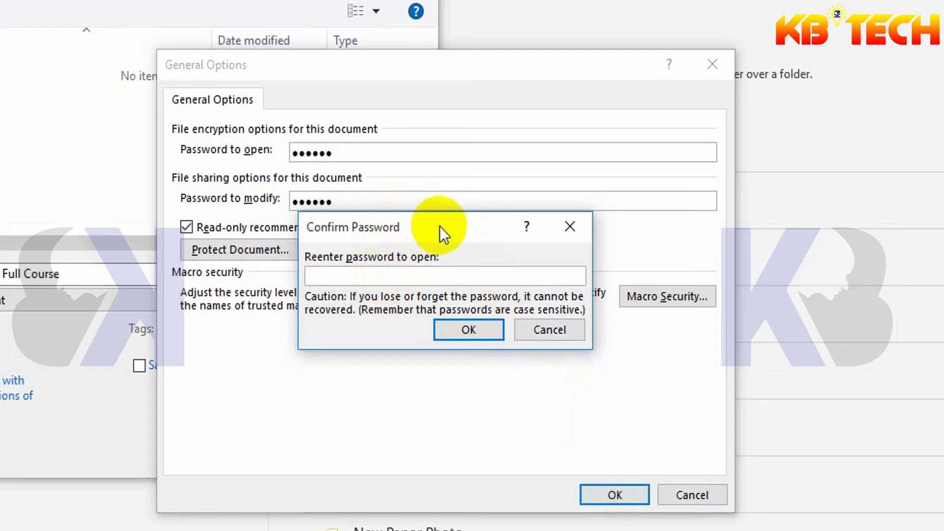
{"action": "left_click_drag", "start_coordinate": [439, 226], "coordinate": [476, 298]}
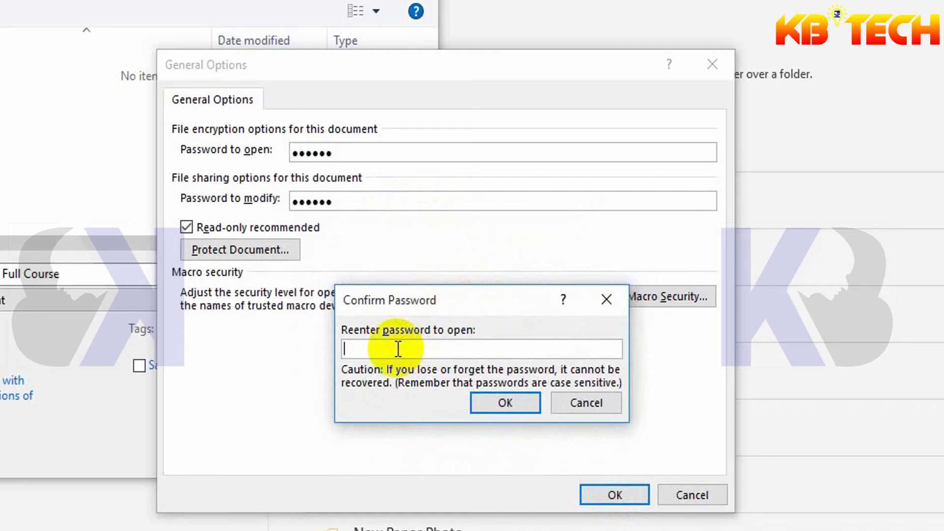
{"action": "type", "text": "123456"}
{"action": "left_click", "coordinate": [504, 404]}
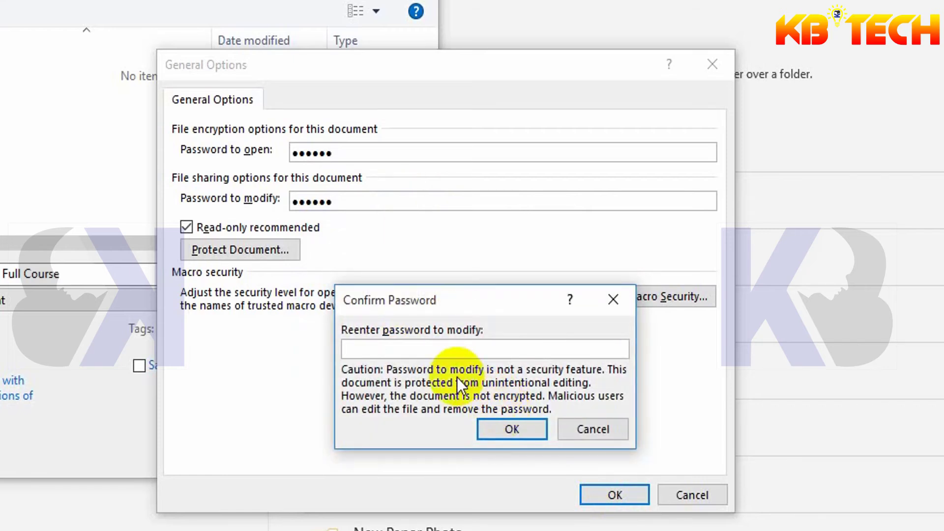
{"action": "type", "text": "123456"}
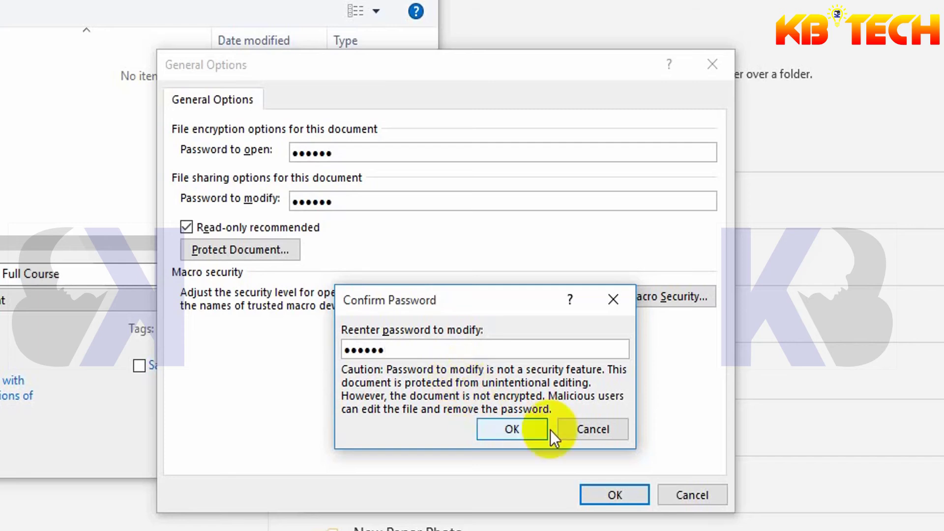
{"action": "left_click", "coordinate": [518, 429]}
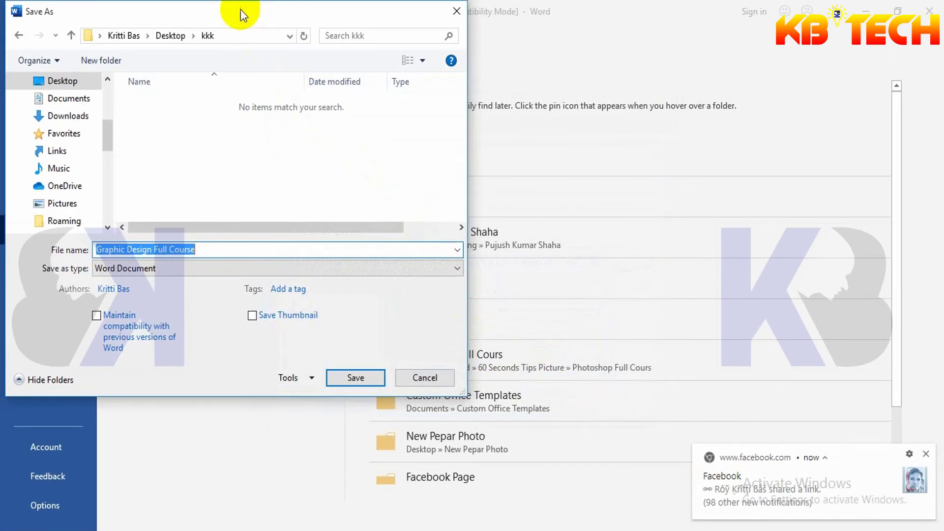
- Save 'Graphic Design Full Course' into the kkk folder, accepting the newest-format upgrade
{"action": "left_click_drag", "start_coordinate": [243, 14], "coordinate": [448, 40]}
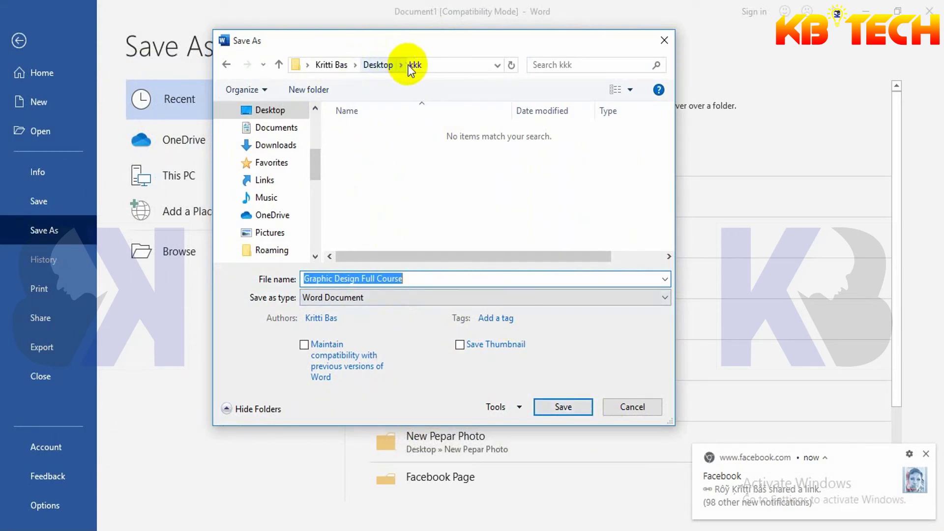
{"action": "left_click", "coordinate": [563, 408]}
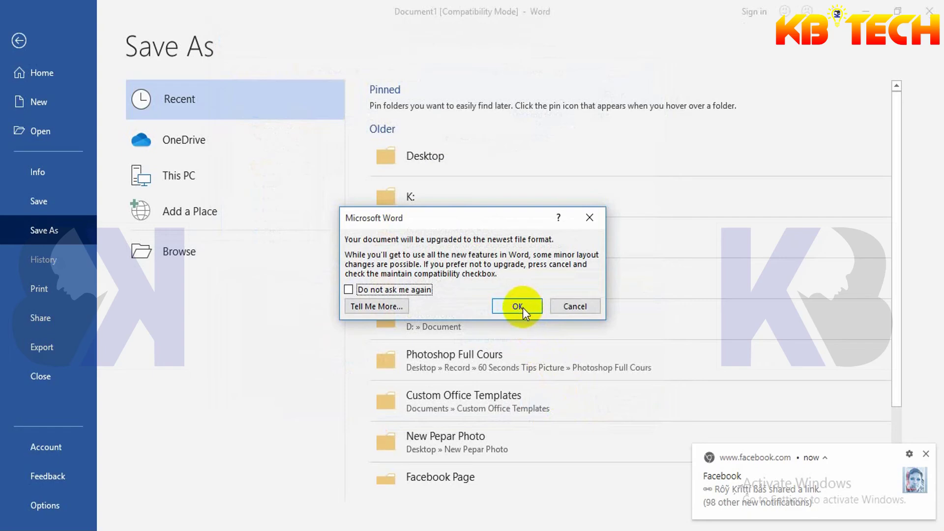
{"action": "left_click", "coordinate": [524, 308]}
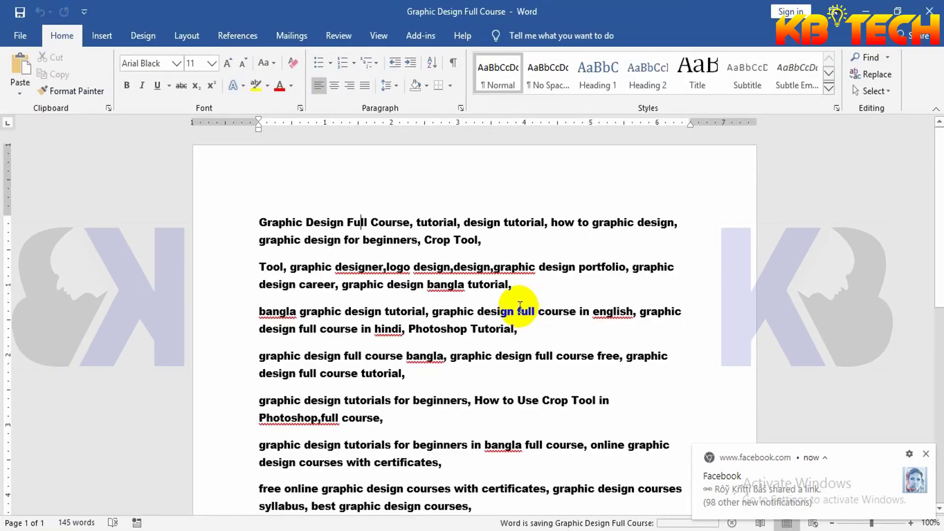
- Close the saved document and the empty Notepad window, then refresh the desktop
{"action": "key", "text": "ctrl+w"}
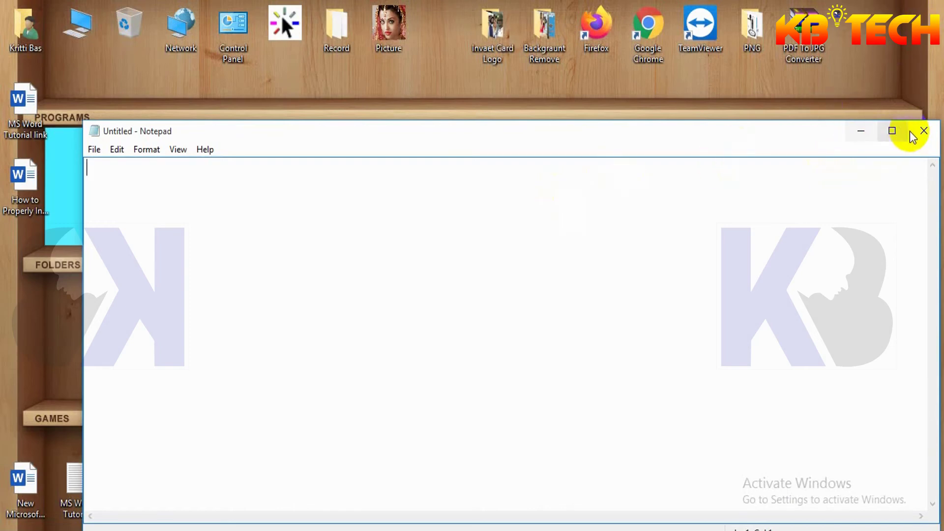
{"action": "left_click", "coordinate": [924, 131]}
{"action": "right_click", "coordinate": [724, 124]}
{"action": "left_click", "coordinate": [765, 163]}
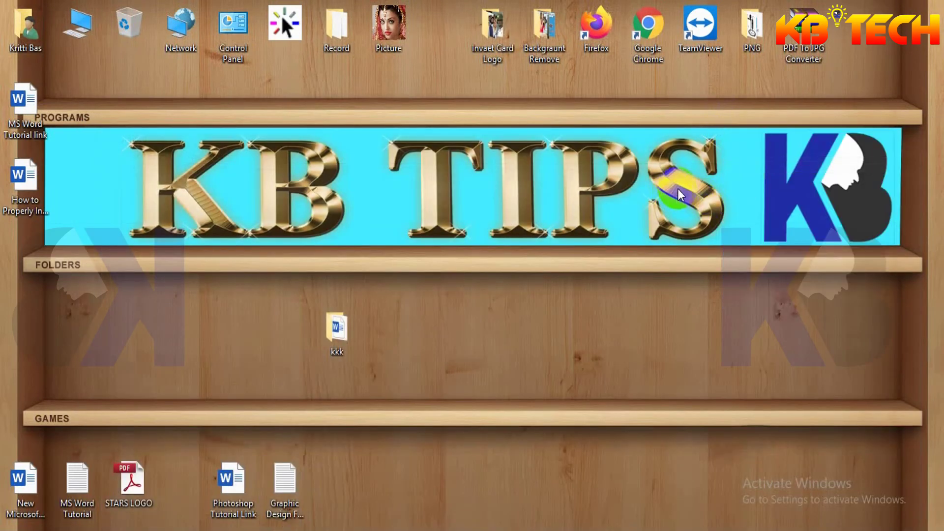
- Open Graphic Design Full Course from the kkk desktop folder in Word
{"action": "left_click", "coordinate": [338, 340]}
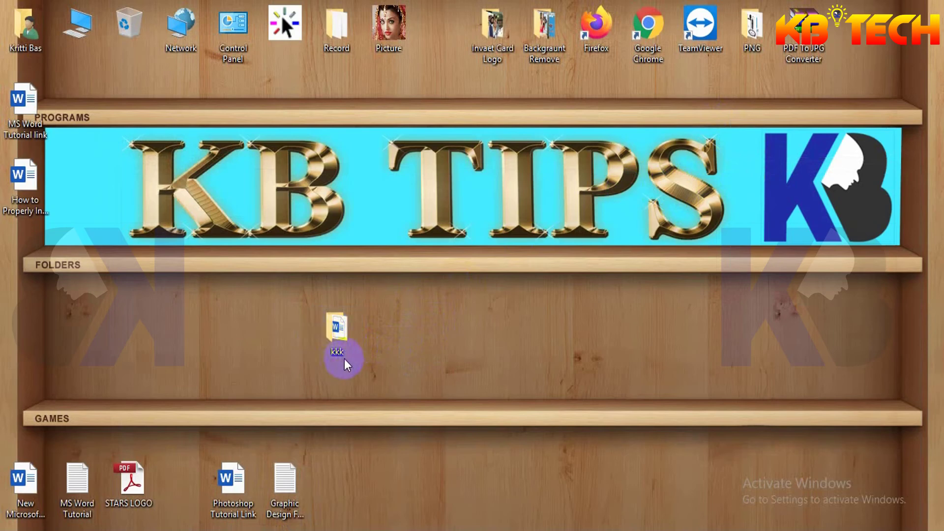
{"action": "double_click", "coordinate": [339, 332]}
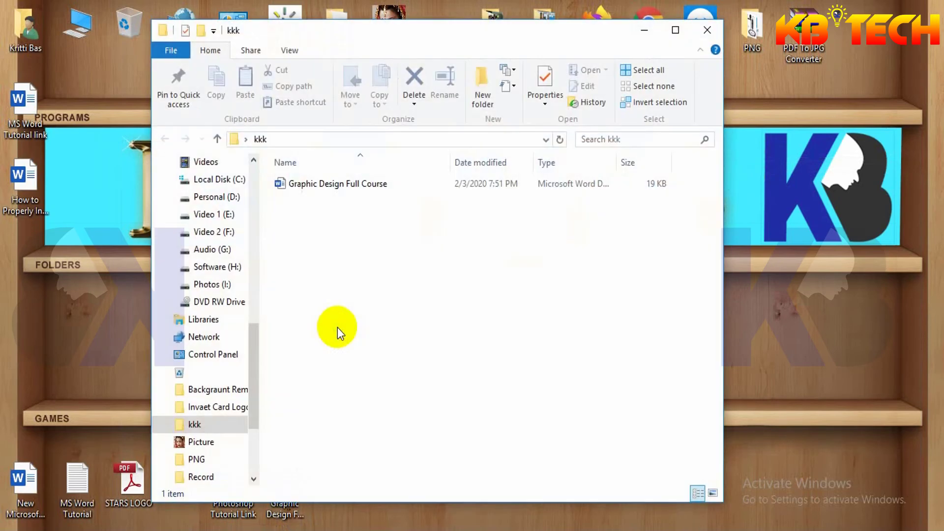
{"action": "left_click", "coordinate": [341, 185]}
{"action": "right_click", "coordinate": [341, 185]}
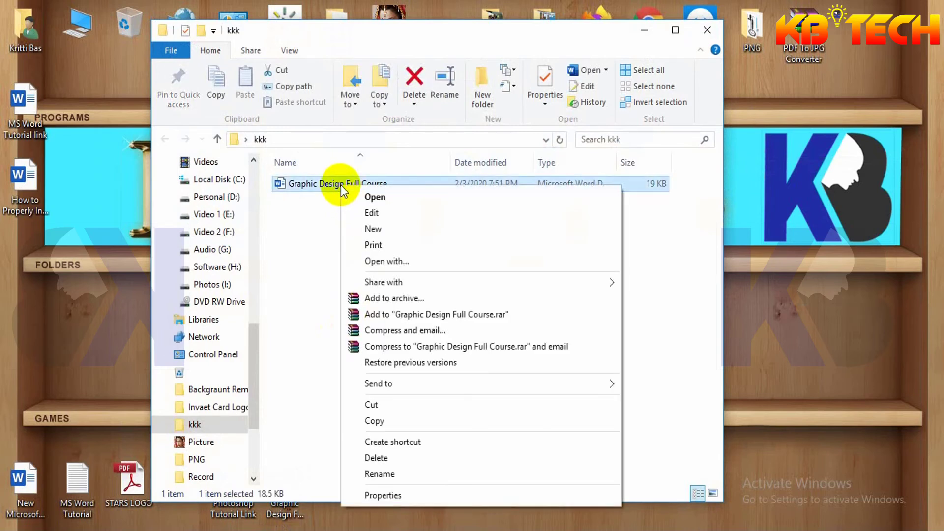
{"action": "left_click", "coordinate": [379, 198]}
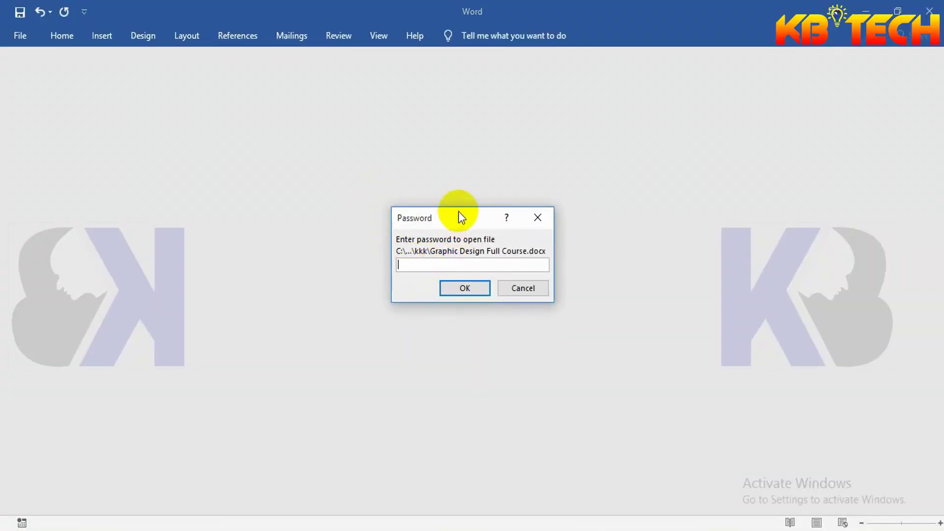
- Enter the open password and then the modify password to unlock Graphic Design Full Course for editing
{"action": "left_click_drag", "start_coordinate": [458, 216], "coordinate": [411, 155]}
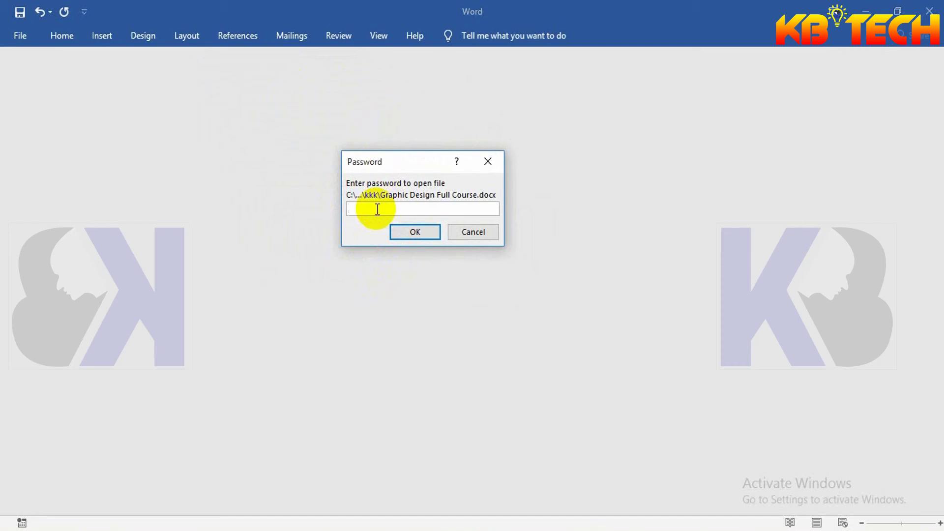
{"action": "type", "text": "123456"}
{"action": "left_click", "coordinate": [415, 233]}
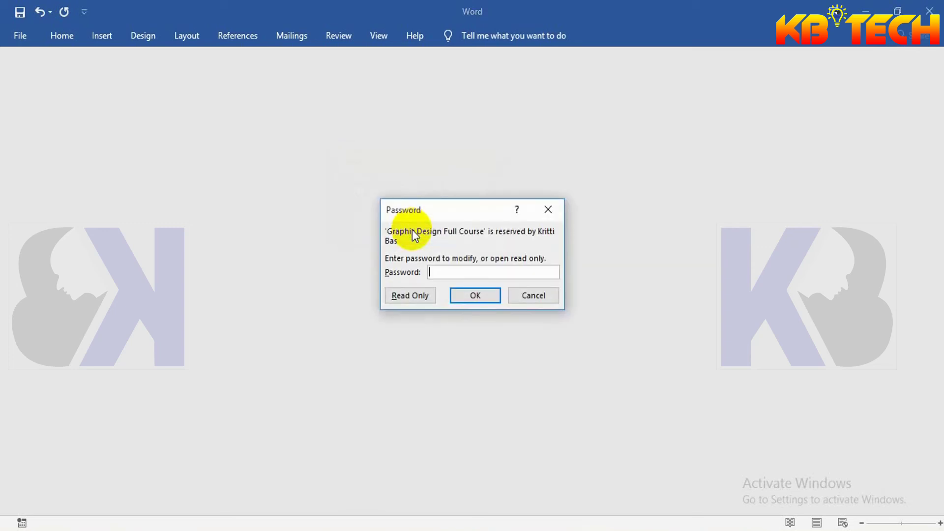
{"action": "type", "text": "123456"}
{"action": "left_click", "coordinate": [473, 298]}
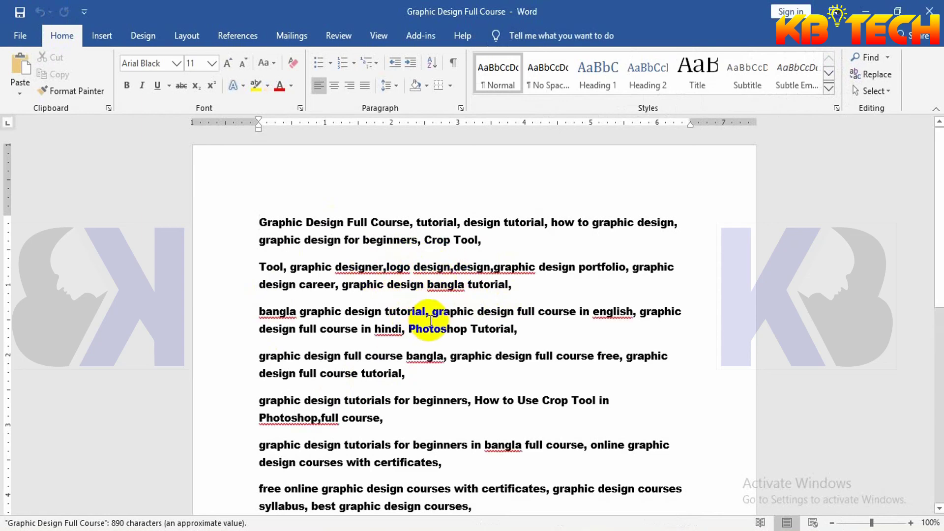
- Scroll through the reopened keyword list to check it, then close Word, returning to the kkk folder
{"action": "scroll", "coordinate": [430, 320], "scroll_direction": "down", "scroll_amount": 5}
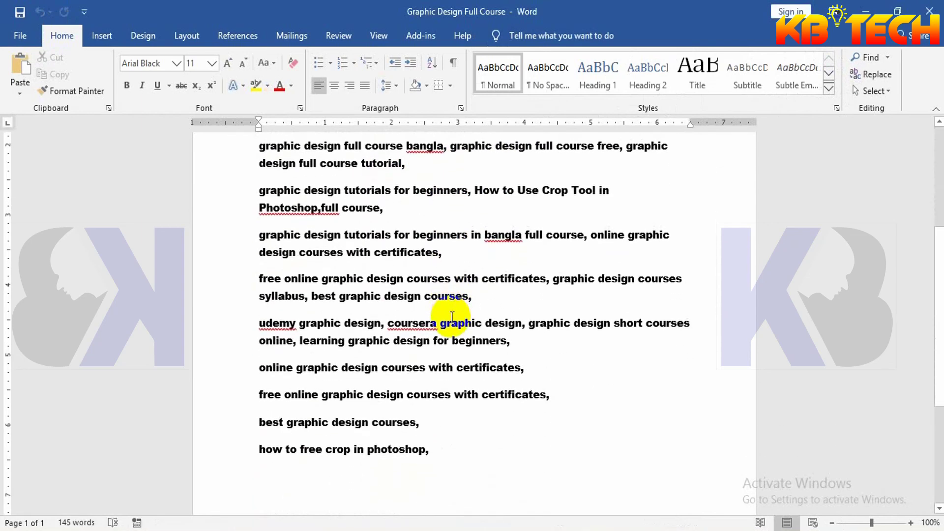
{"action": "scroll", "coordinate": [451, 314], "scroll_direction": "down", "scroll_amount": 2}
{"action": "scroll", "coordinate": [459, 327], "scroll_direction": "up", "scroll_amount": 7}
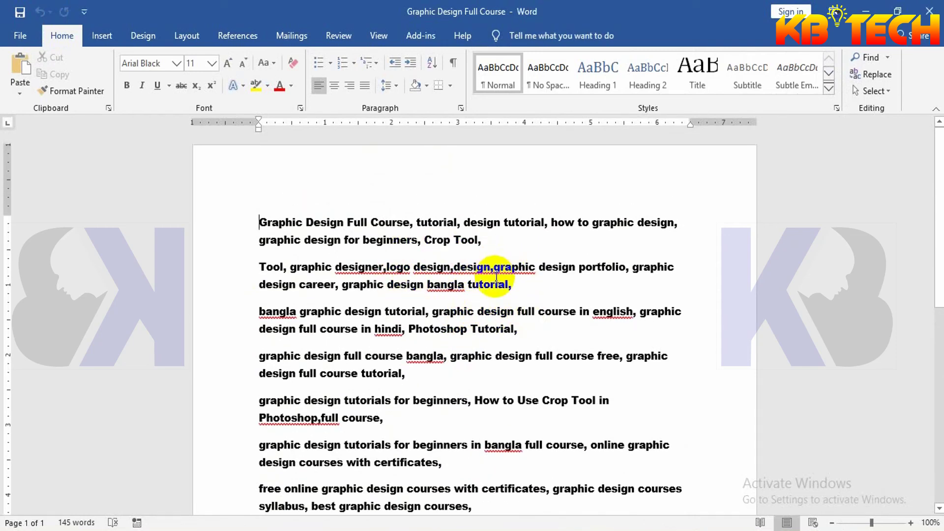
{"action": "scroll", "coordinate": [538, 329], "scroll_direction": "down", "scroll_amount": 3}
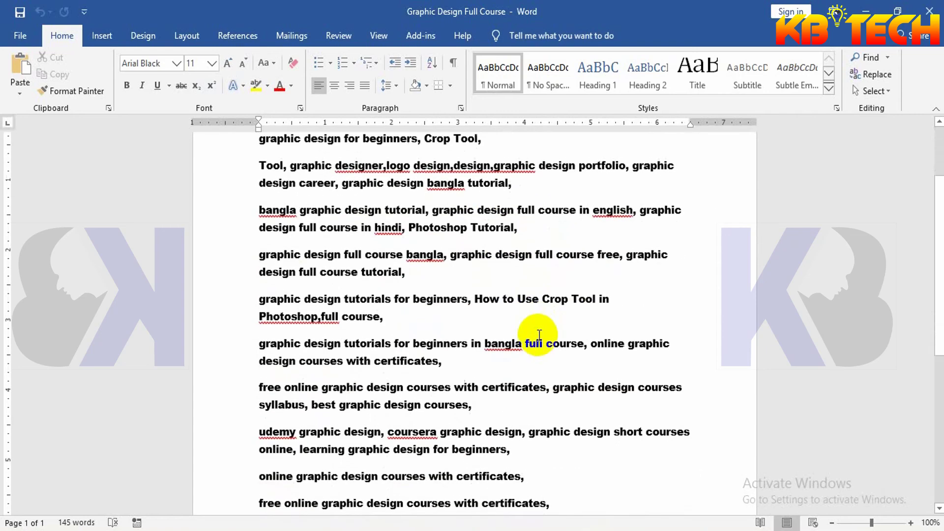
{"action": "scroll", "coordinate": [538, 332], "scroll_direction": "down", "scroll_amount": 10}
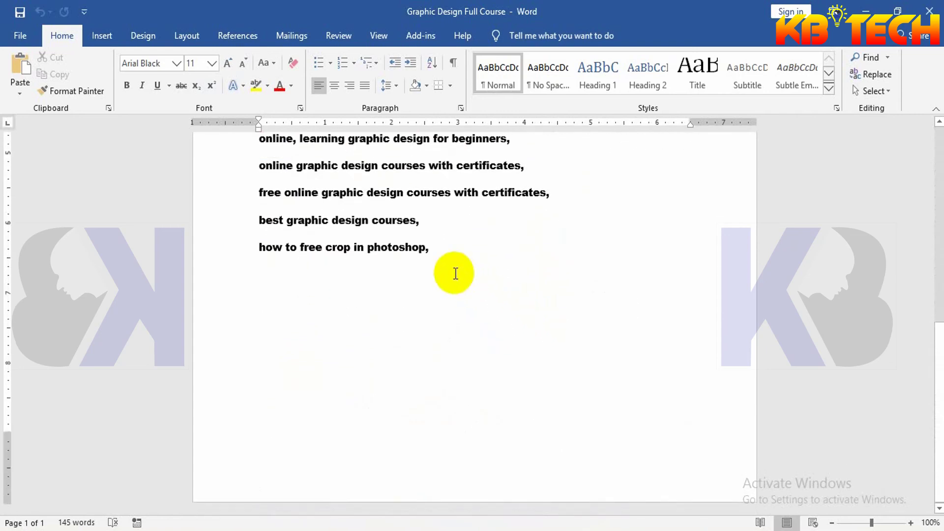
{"action": "scroll", "coordinate": [452, 271], "scroll_direction": "up", "scroll_amount": 10}
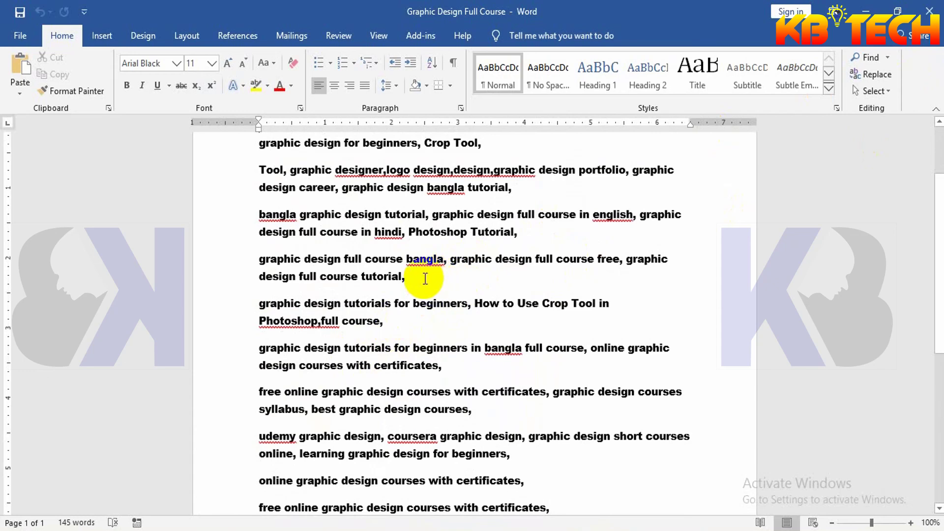
{"action": "scroll", "coordinate": [417, 304], "scroll_direction": "up", "scroll_amount": 3}
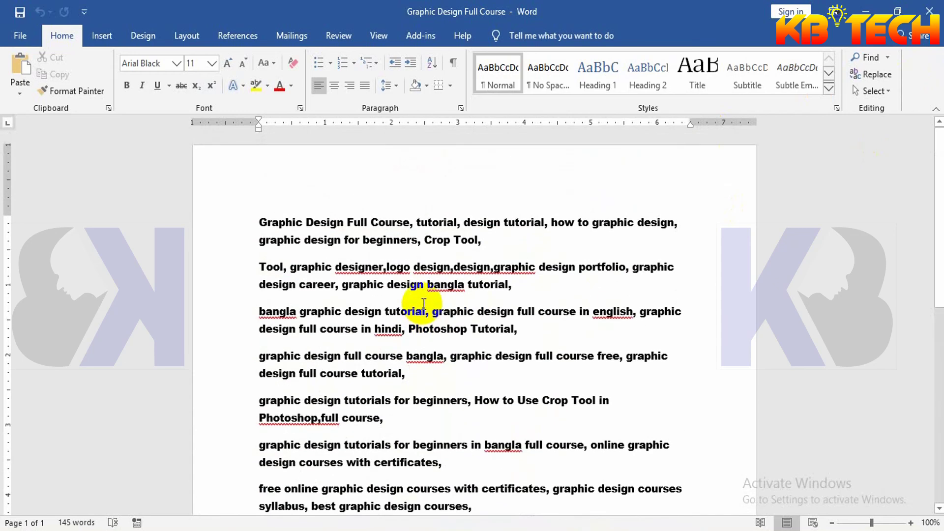
{"action": "left_click", "coordinate": [930, 10]}
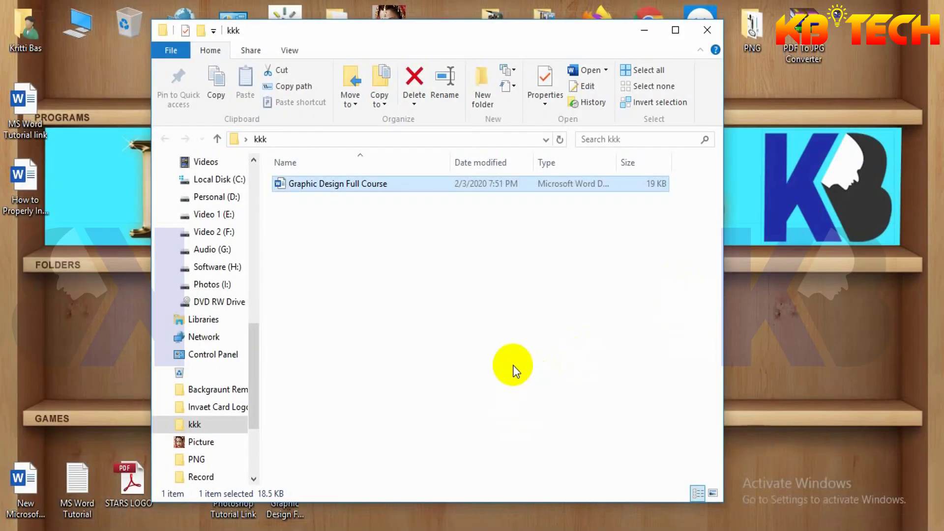